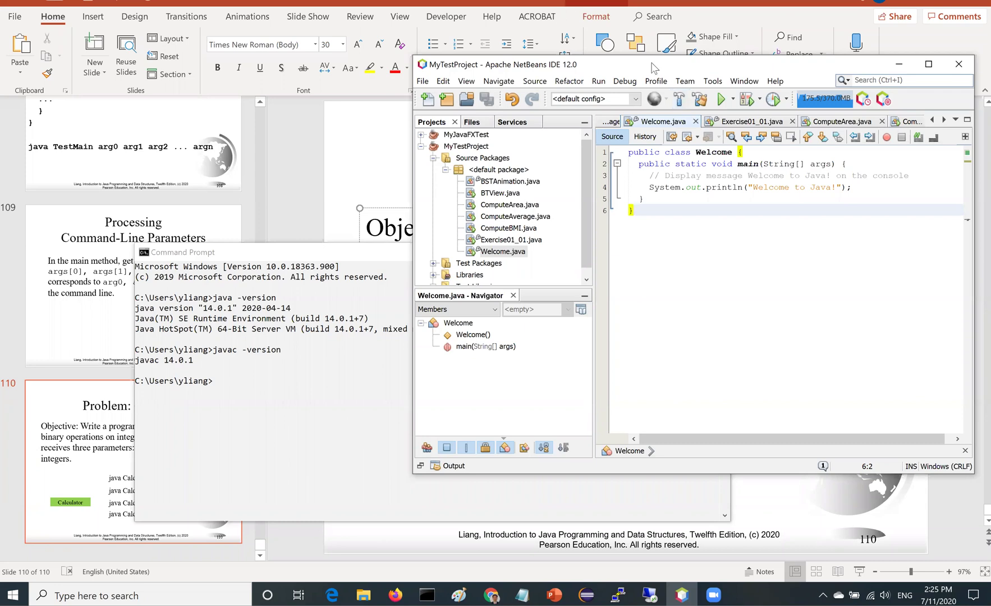
Bring PowerPoint's slide 110, 'Problem: Calculator', in front of the NetBeans and command windows.
{"action": "left_click", "coordinate": [384, 151]}
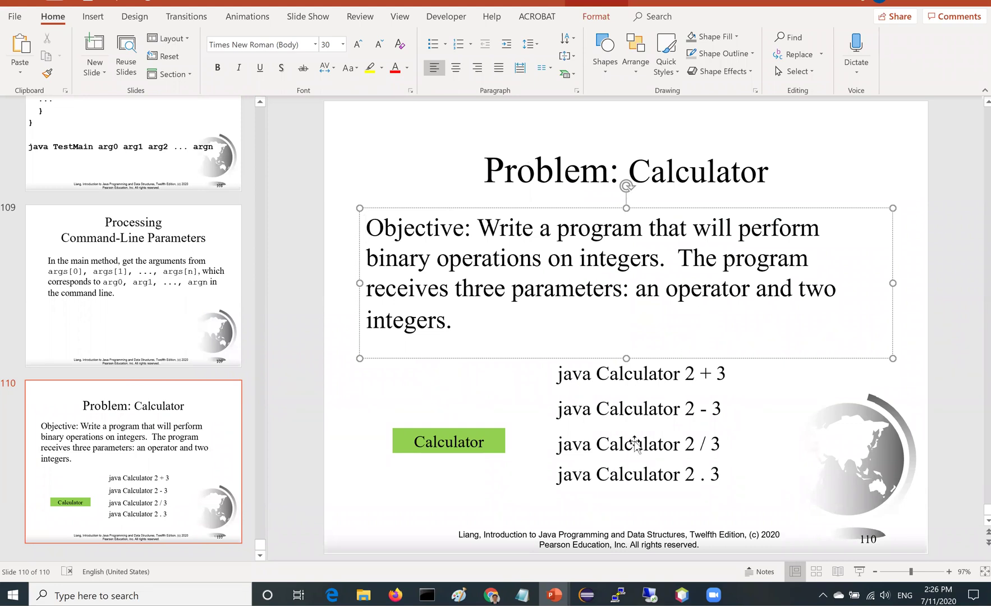
Copy the full Calculator source from the Chrome example page, then select MyTestProject's default package.
{"action": "left_click", "coordinate": [857, 573]}
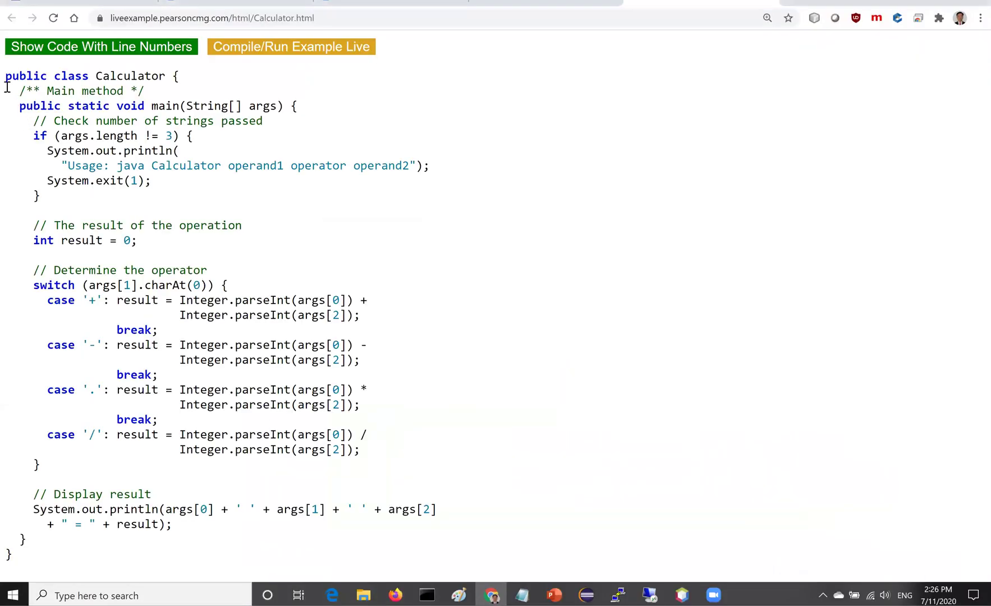
{"action": "left_click_drag", "start_coordinate": [6, 76], "coordinate": [50, 558]}
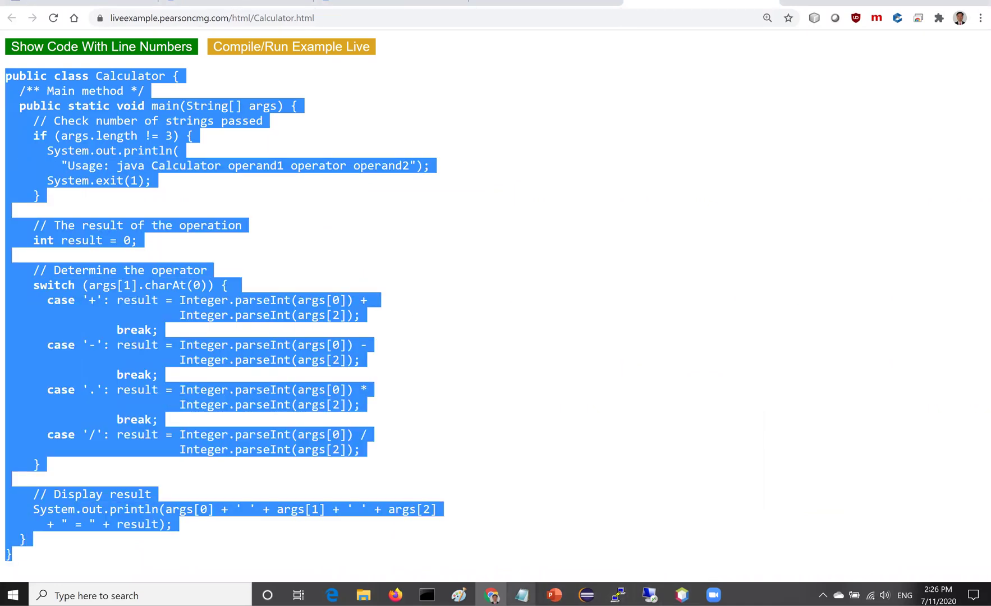
{"action": "left_click", "coordinate": [681, 596]}
{"action": "left_click", "coordinate": [466, 146]}
{"action": "left_click", "coordinate": [499, 169]}
Add a Java class named Calculator to MyTestProject's <default package>.
{"action": "right_click", "coordinate": [498, 169]}
{"action": "mouse_move", "coordinate": [560, 179]}
{"action": "left_click", "coordinate": [699, 193]}
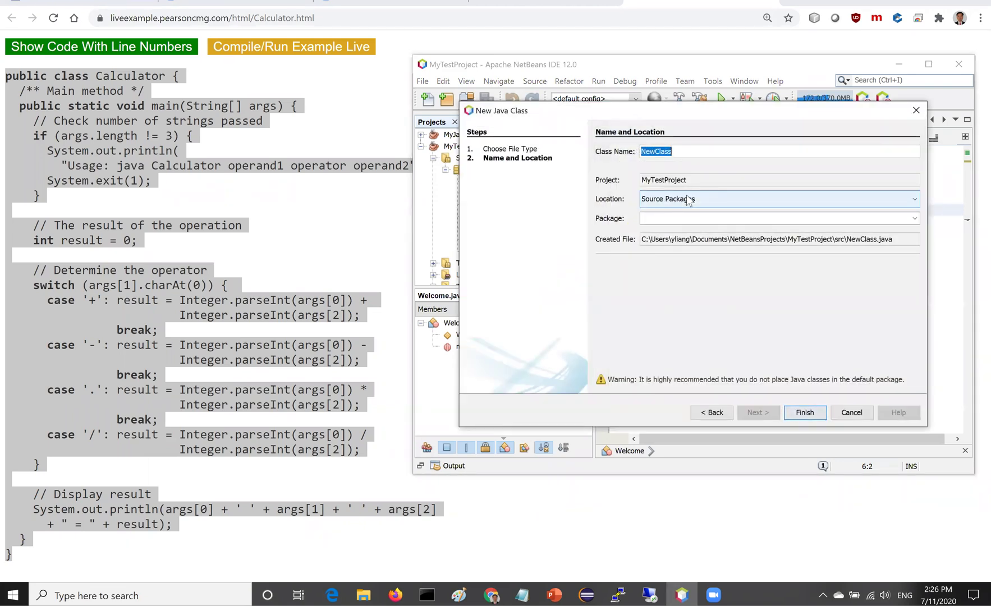
{"action": "type", "text": "Calcu"}
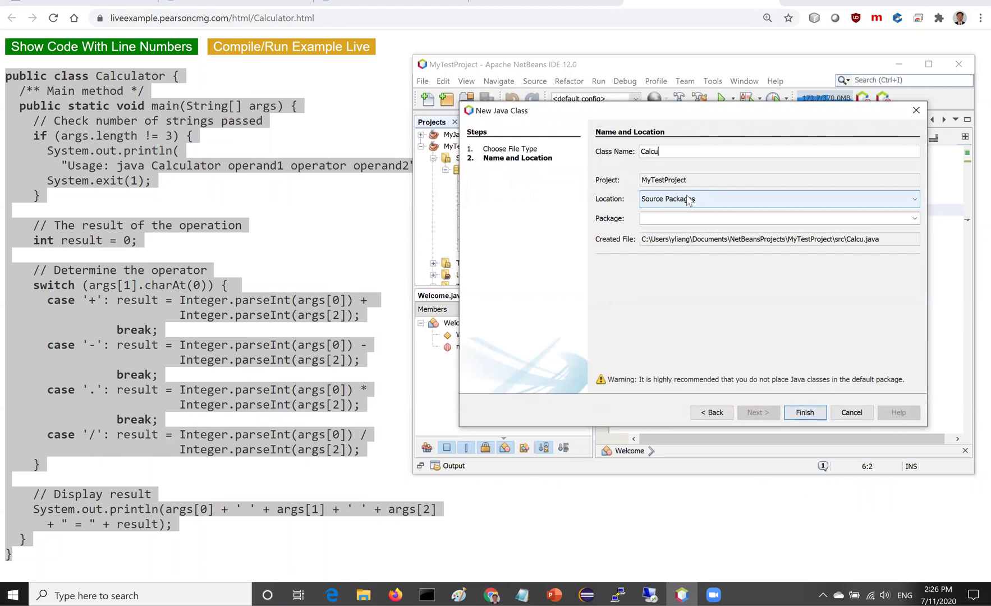
{"action": "type", "text": "lator"}
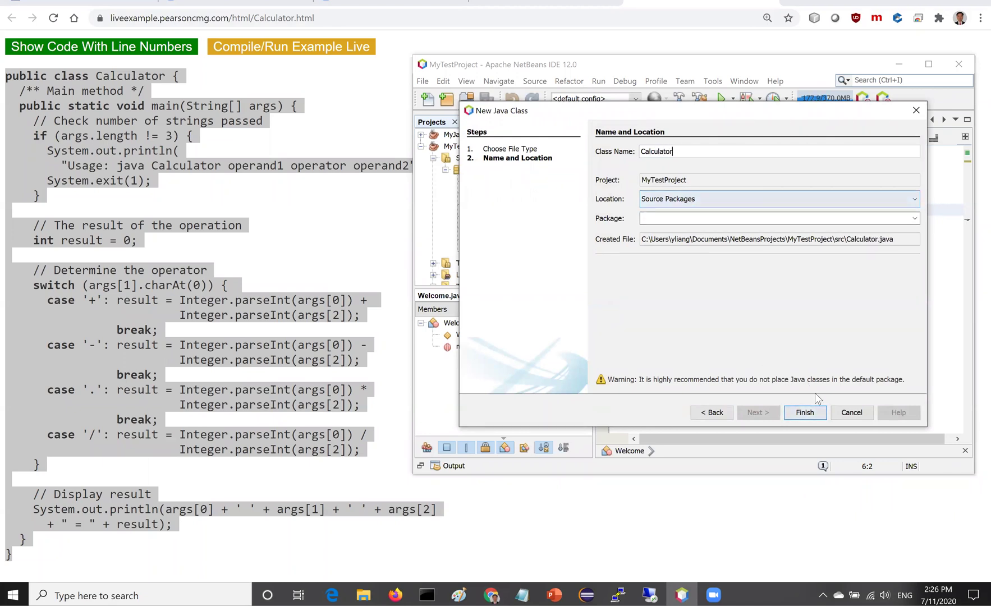
{"action": "left_click", "coordinate": [805, 412]}
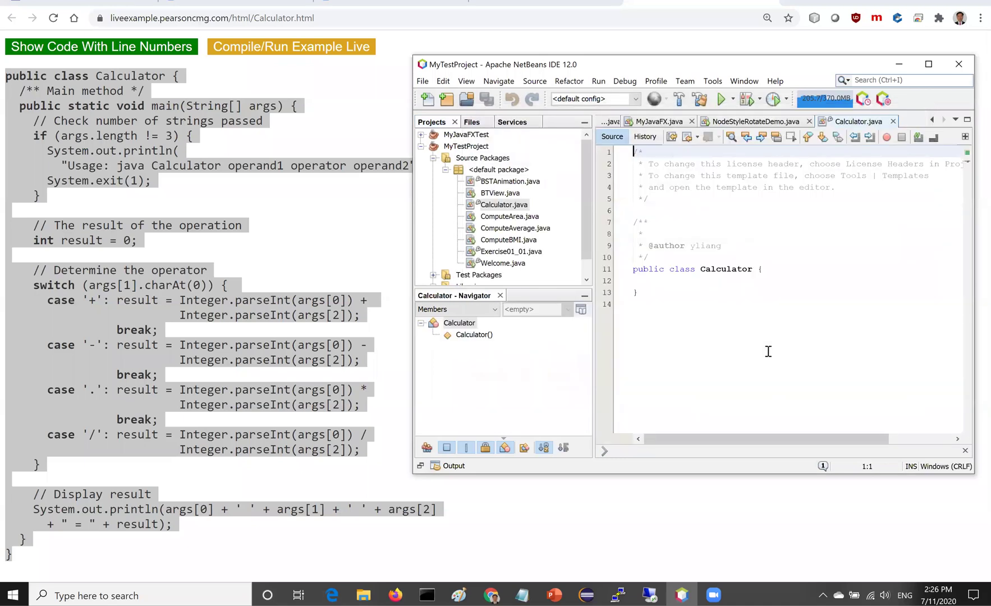
Replace the Calculator.java template with the pasted Calculator code.
{"action": "left_click", "coordinate": [761, 352]}
{"action": "key", "text": "ctrl+a"}
{"action": "key", "text": "ctrl+v"}
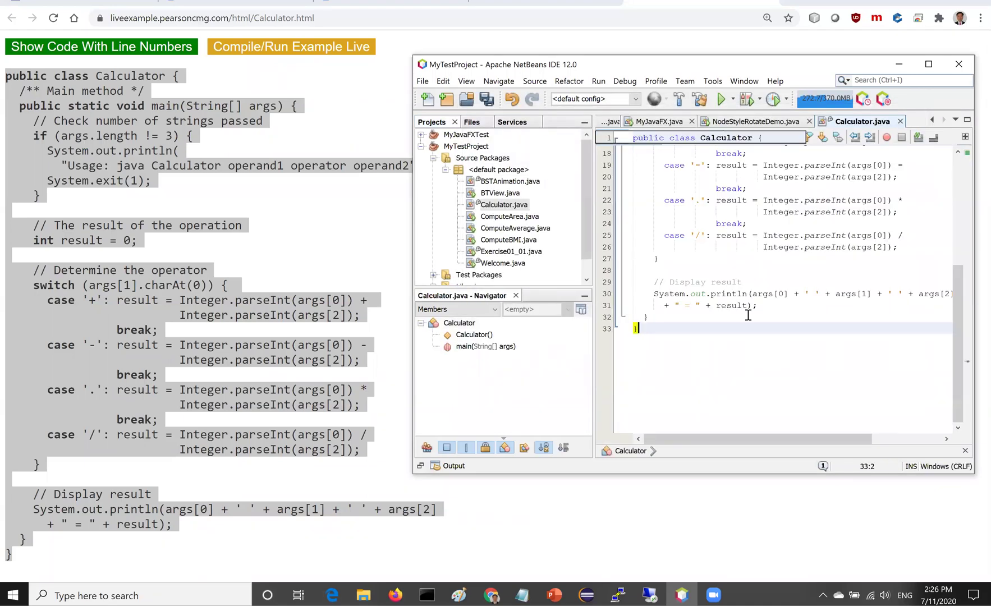
{"action": "scroll", "coordinate": [761, 352], "scroll_direction": "up", "scroll_amount": 5}
Run Calculator.java without arguments, printing the usage message and BUILD FAILED.
{"action": "right_click", "coordinate": [743, 227]}
{"action": "left_click", "coordinate": [775, 362]}
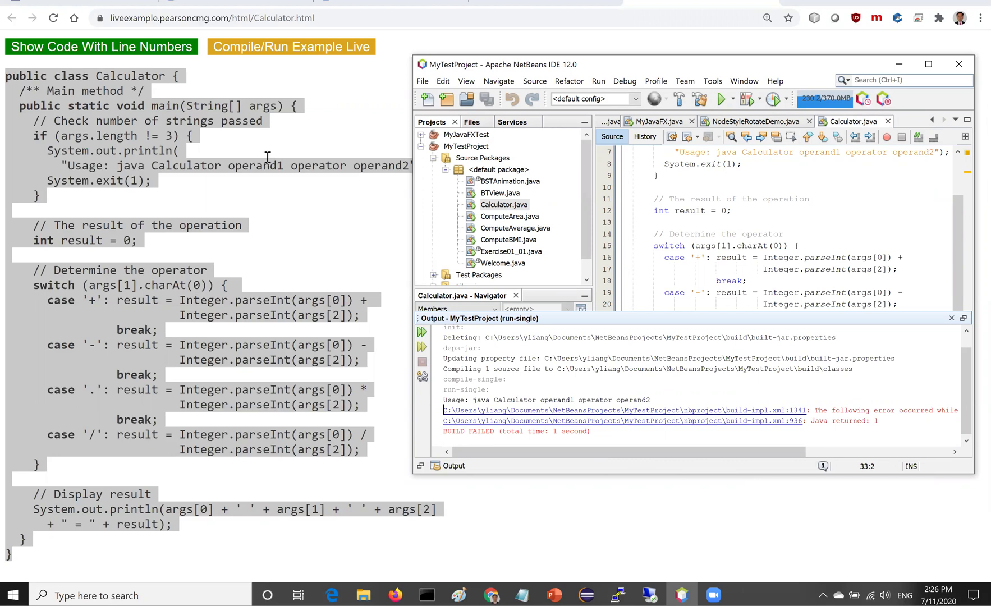
{"action": "left_click", "coordinate": [341, 217]}
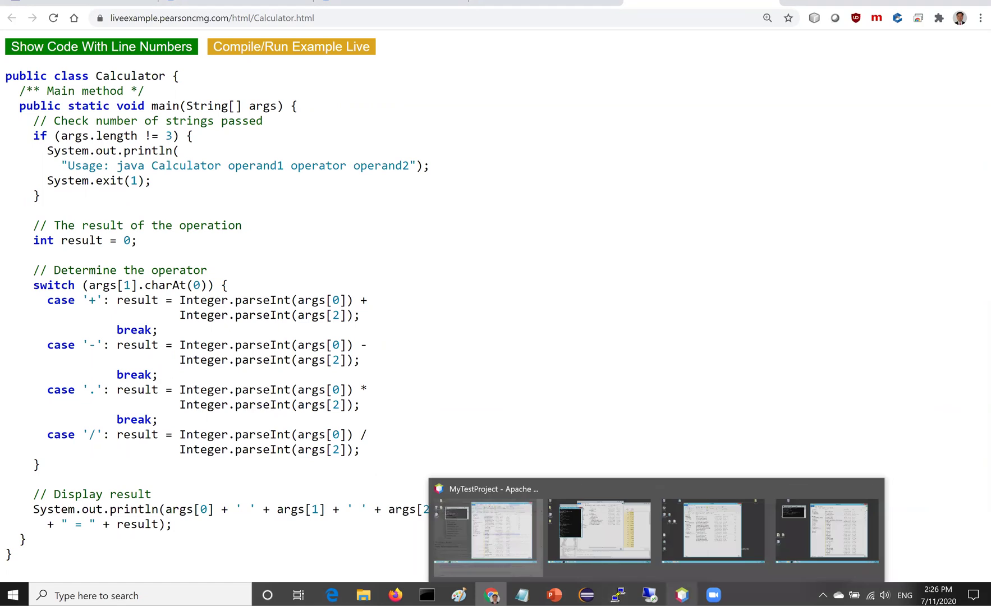
{"action": "left_click", "coordinate": [648, 595]}
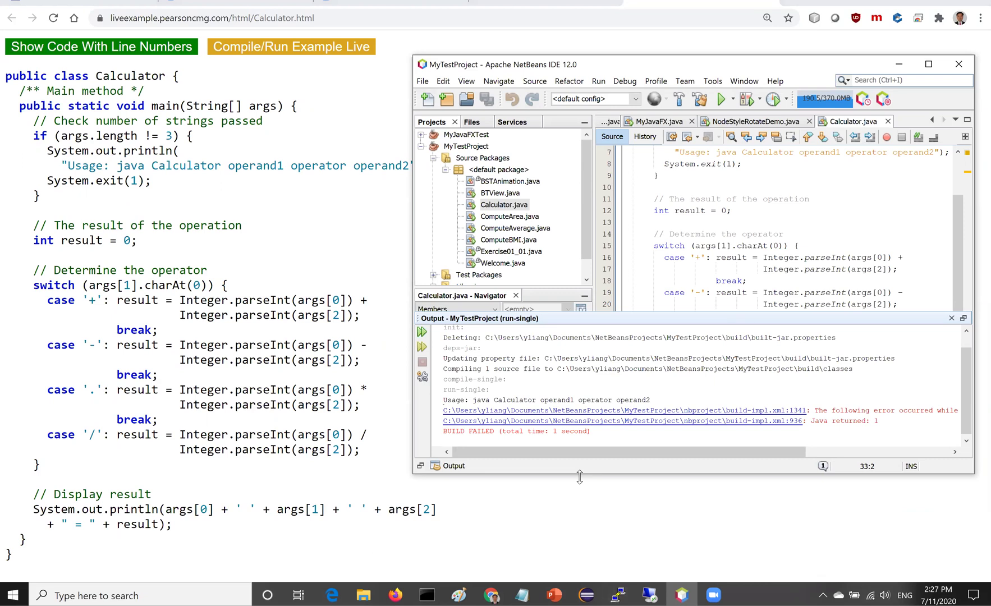
Enlarge NetBeans, place Command Prompt to its left, and select MyTestProject.
{"action": "left_click_drag", "start_coordinate": [579, 476], "coordinate": [580, 521]}
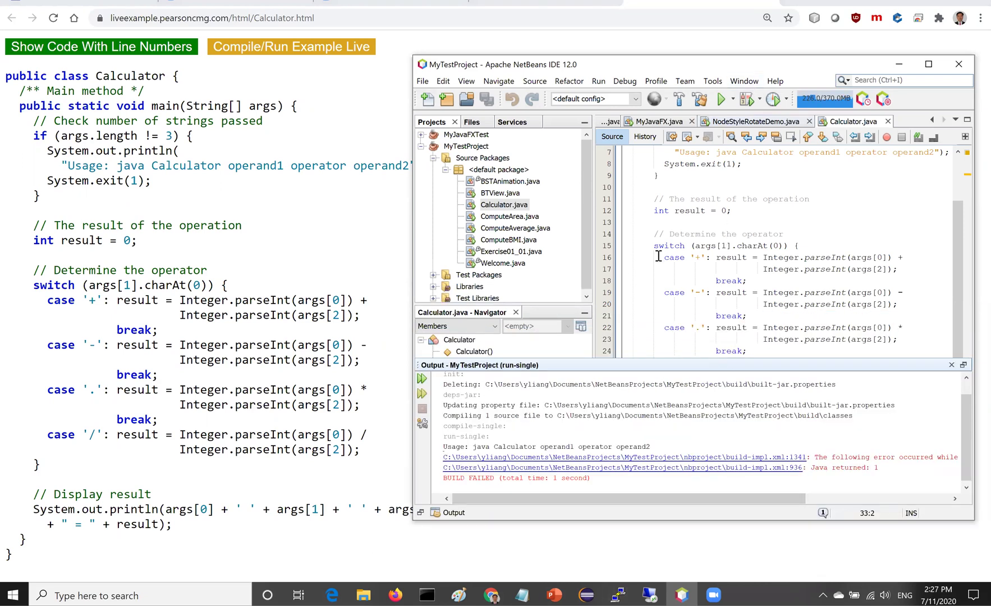
{"action": "mouse_move", "coordinate": [427, 596]}
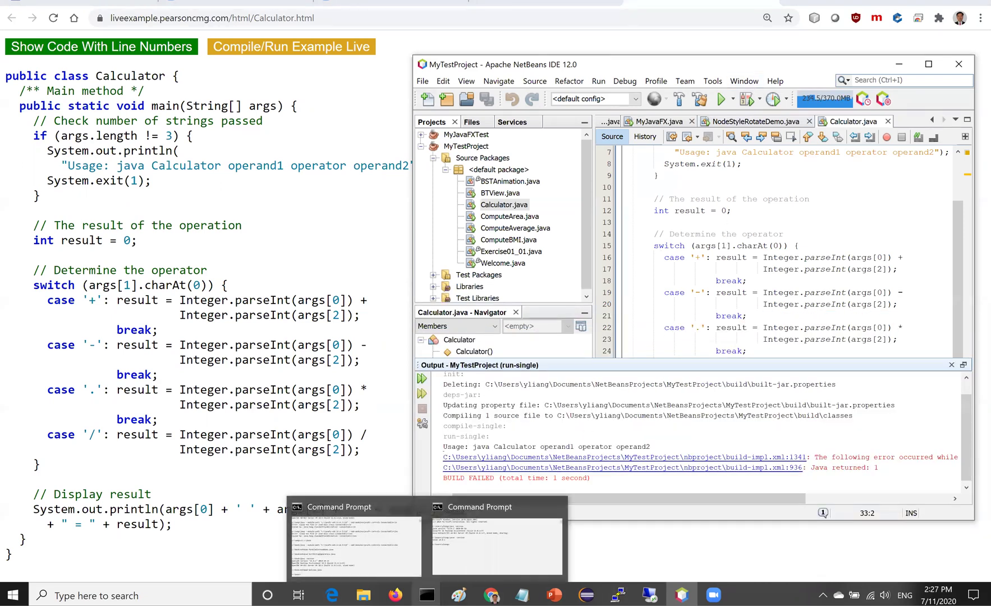
{"action": "left_click", "coordinate": [490, 568]}
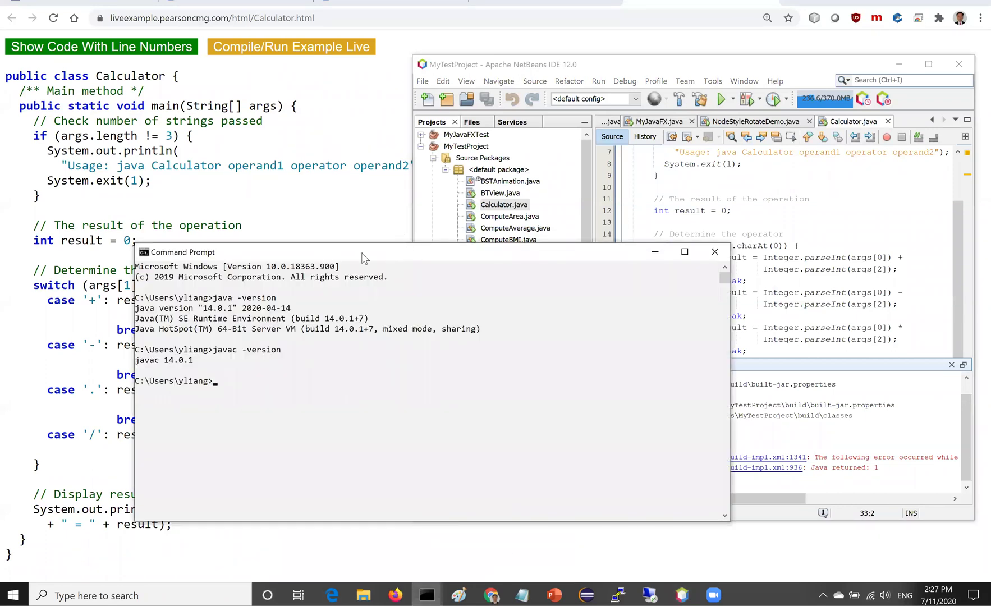
{"action": "left_click_drag", "start_coordinate": [408, 252], "coordinate": [326, 265]}
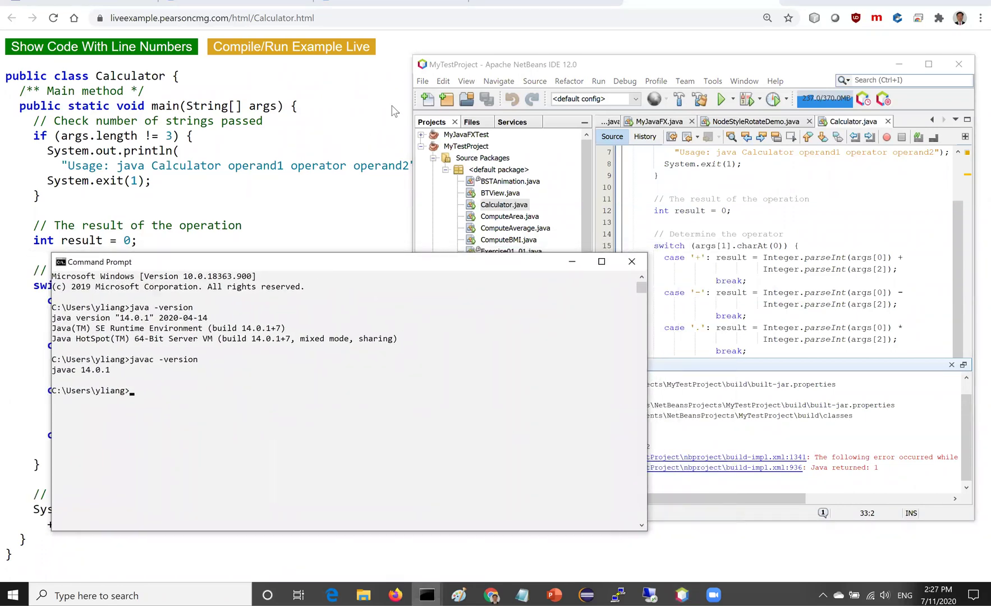
{"action": "left_click", "coordinate": [551, 69]}
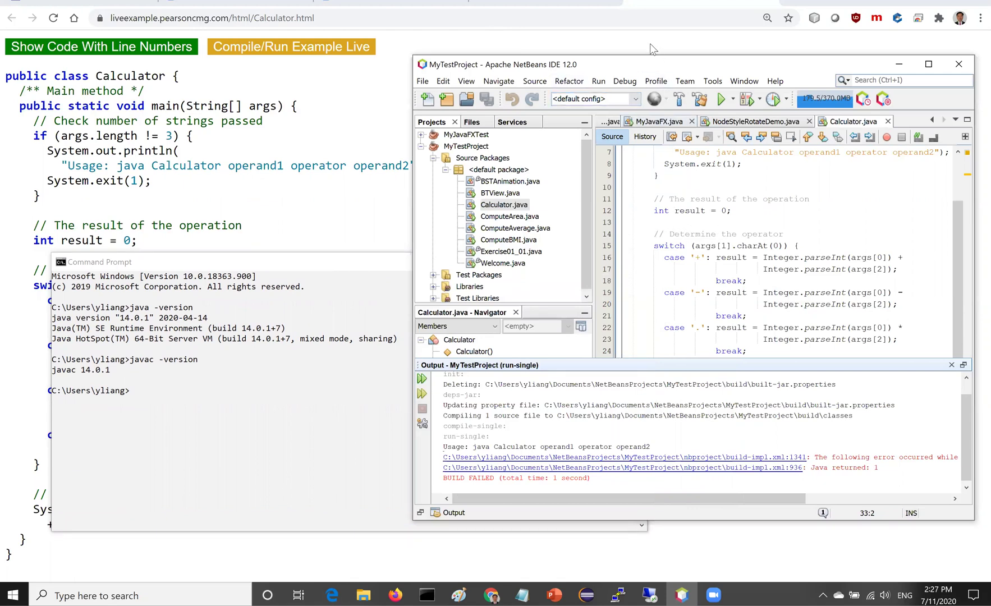
{"action": "left_click_drag", "start_coordinate": [646, 55], "coordinate": [646, 37]}
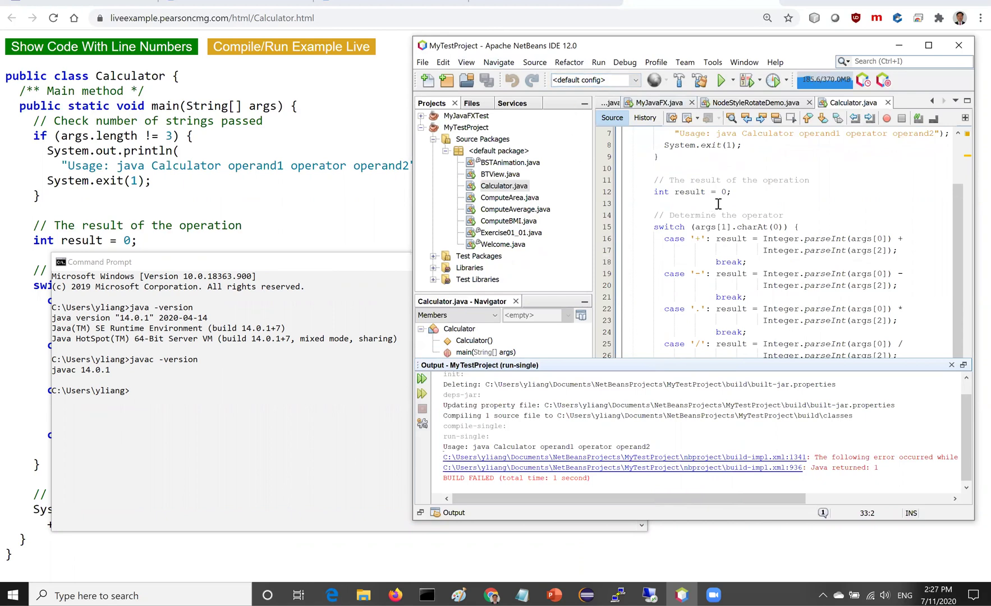
{"action": "scroll", "coordinate": [792, 204], "scroll_direction": "up", "scroll_amount": 2}
{"action": "scroll", "coordinate": [792, 204], "scroll_direction": "up", "scroll_amount": 2}
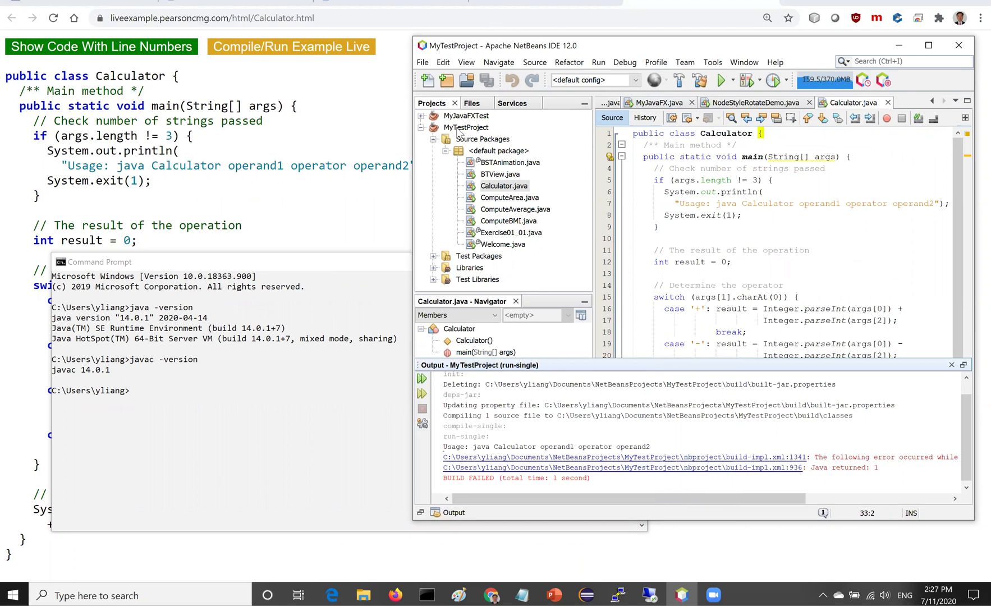
{"action": "left_click", "coordinate": [483, 128]}
Open MyTestProject's Project Properties on the Sources category and move the dialog aside.
{"action": "right_click", "coordinate": [488, 130]}
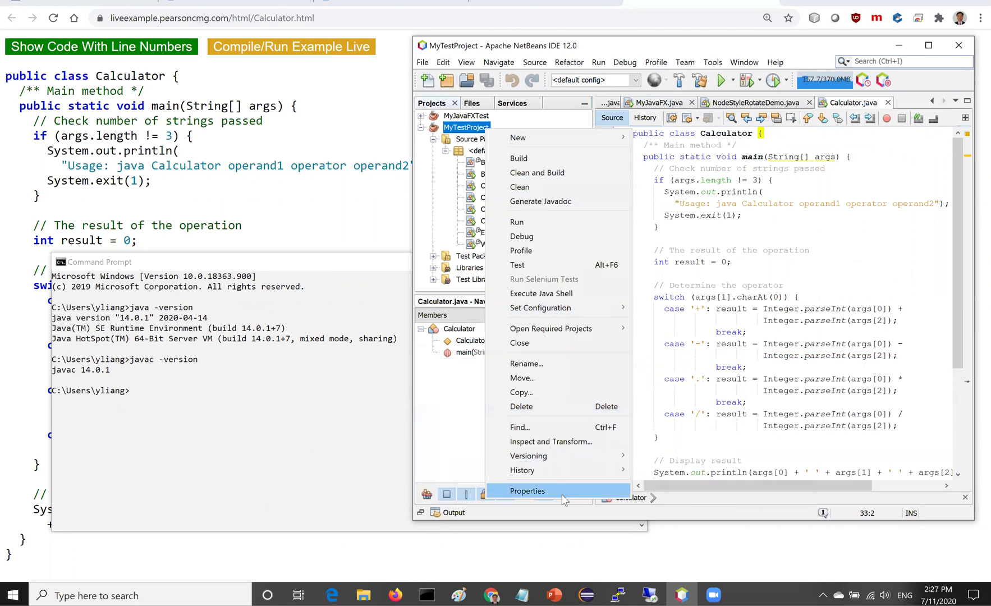
{"action": "left_click", "coordinate": [528, 490]}
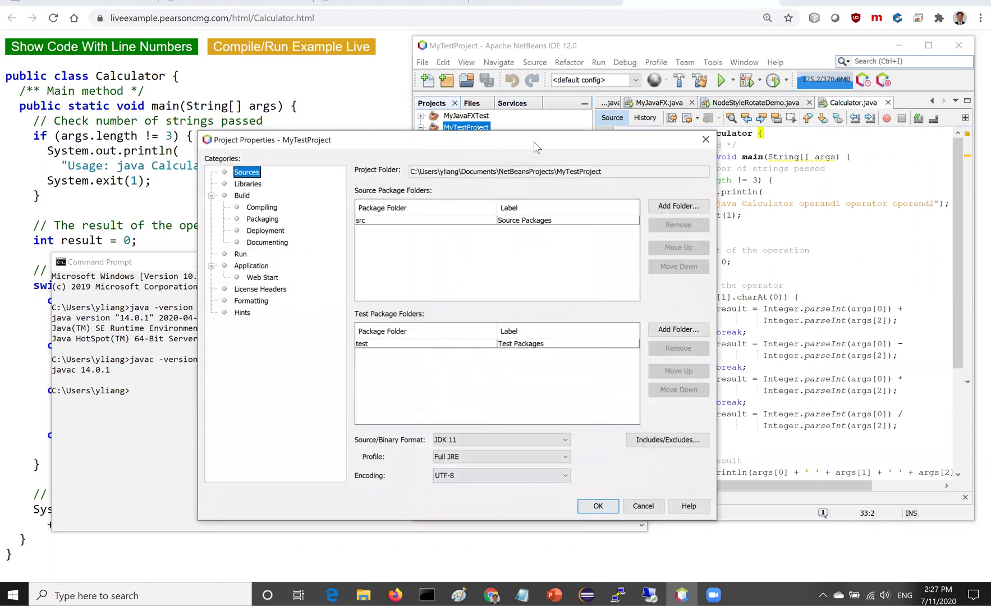
{"action": "left_click_drag", "start_coordinate": [538, 142], "coordinate": [743, 180]}
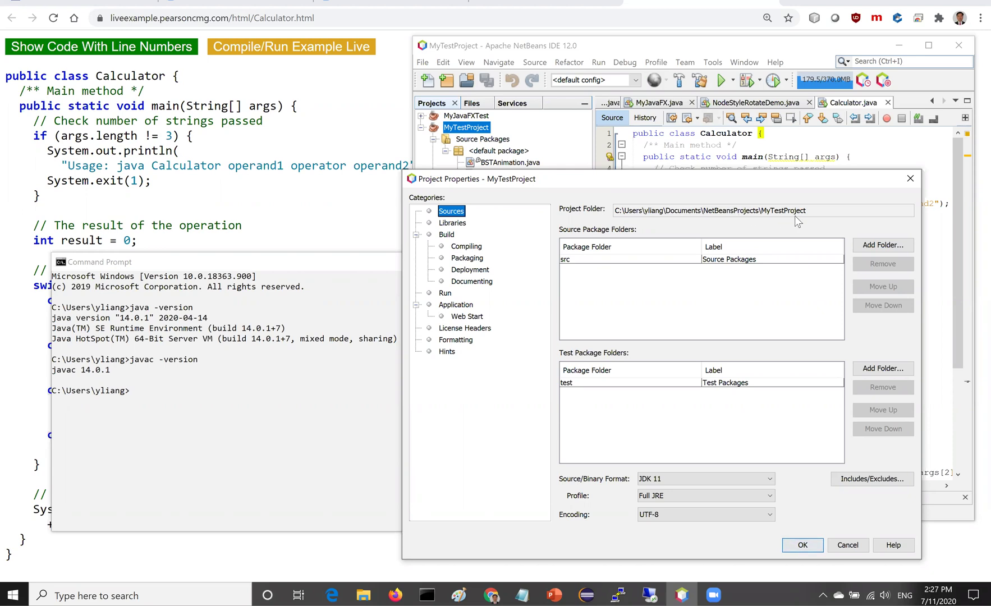
Change Command Prompt's directory to c:\users\yliang\Documents\NetBeansProjects\MyTestProject.
{"action": "left_click", "coordinate": [223, 395]}
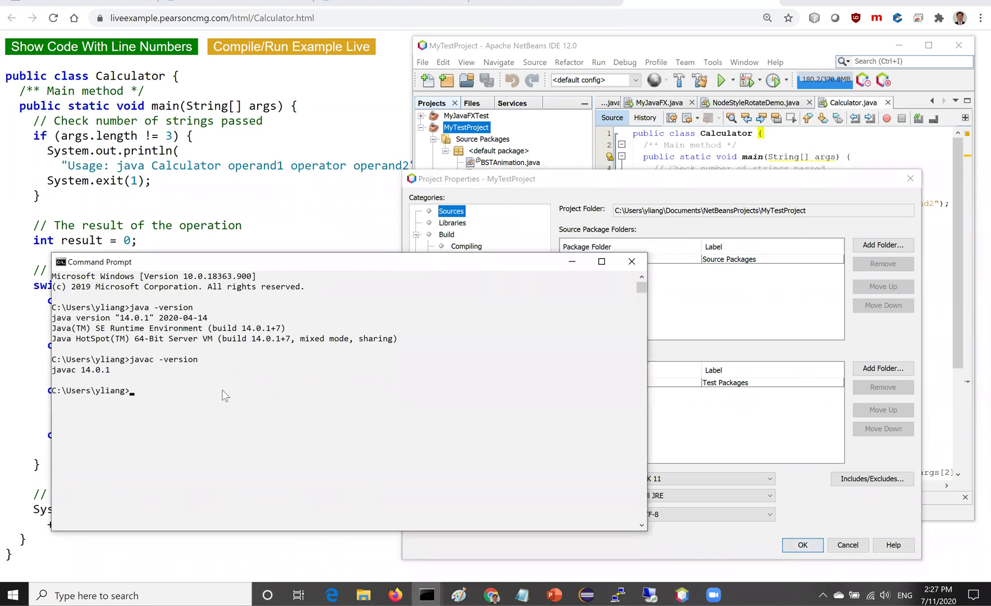
{"action": "type", "text": "cd c"}
{"action": "type", "text": ":\\"}
{"action": "type", "text": "users\\y"}
{"action": "type", "text": "liang\\D"}
{"action": "type", "text": "ocuments"}
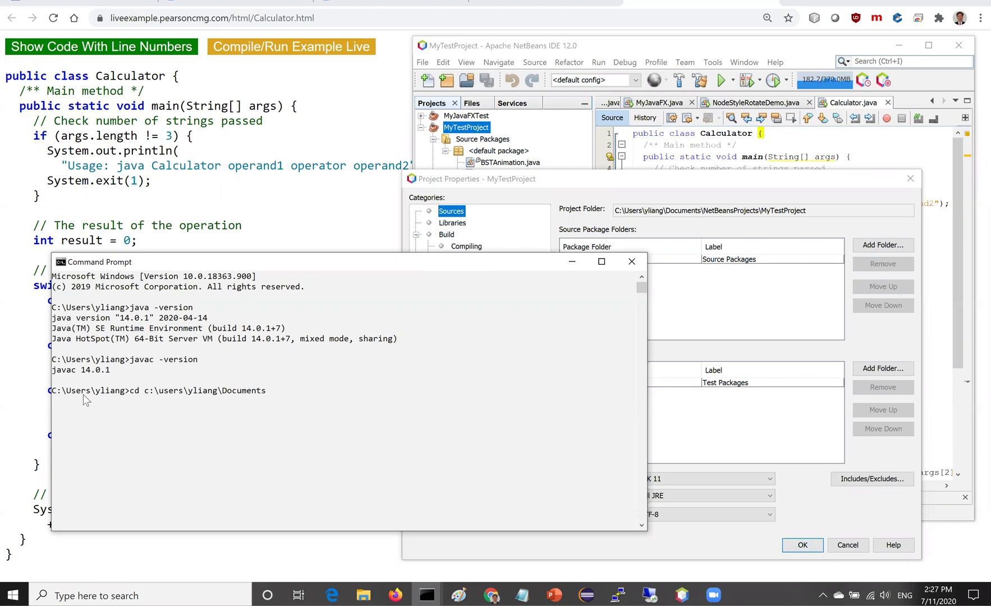
{"action": "type", "text": "\\N"}
{"action": "type", "text": "etBeansProjects\\M"}
{"action": "type", "text": "yTestProject"}
{"action": "key", "text": "Return"}
{"action": "type", "text": "dir/s"}
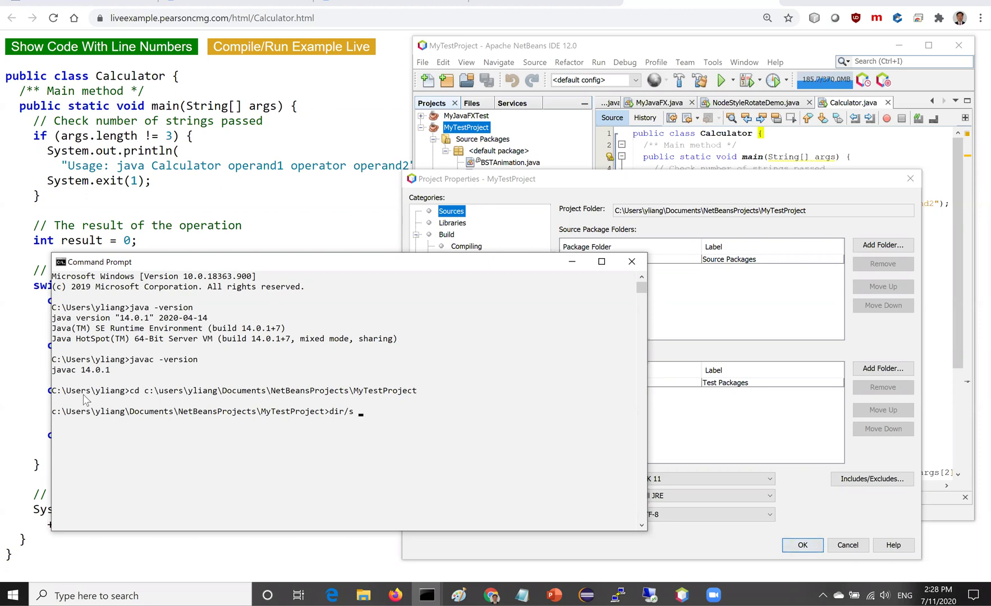
Search subfolders with dir/s Calculator.class, locating it under build\classes.
{"action": "key", "text": "BackSpace"}
{"action": "key", "text": "BackSpace"}
{"action": "key", "text": "BackSpace"}
{"action": "type", "text": "r"}
{"action": "type", "text": "/s"}
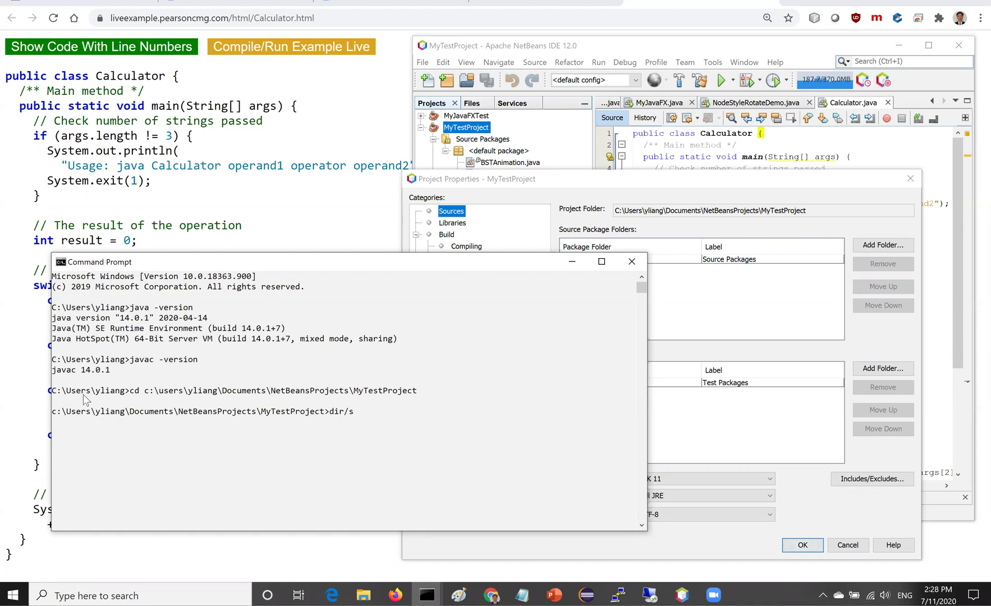
{"action": "type", "text": " Ca"}
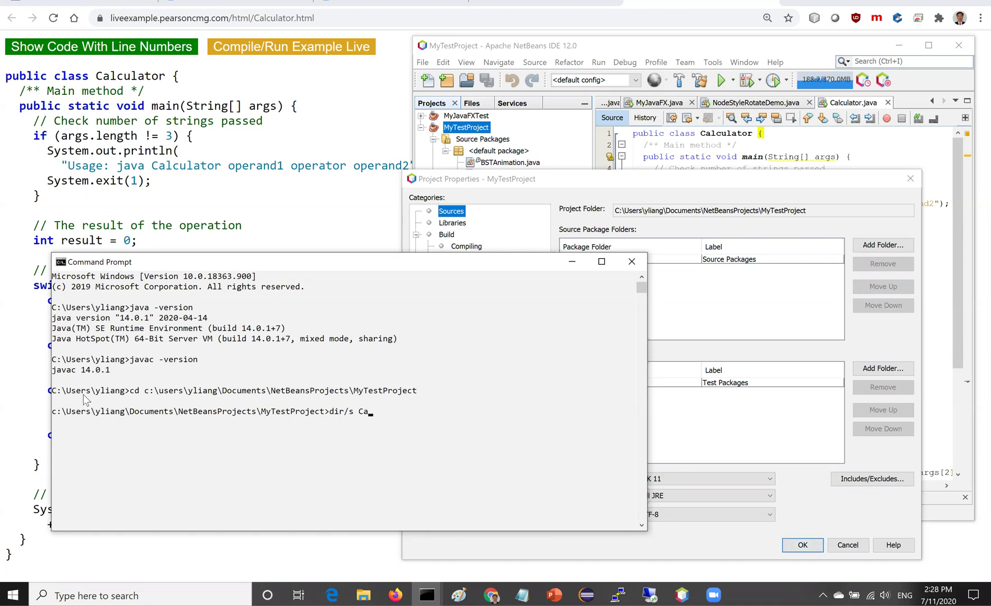
{"action": "type", "text": "lcu"}
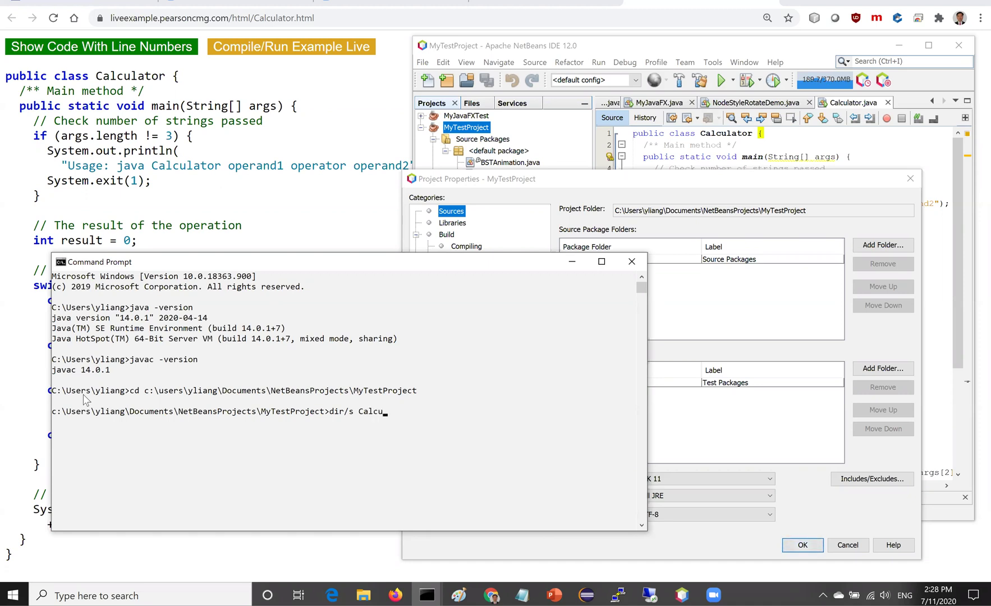
{"action": "type", "text": "lator"}
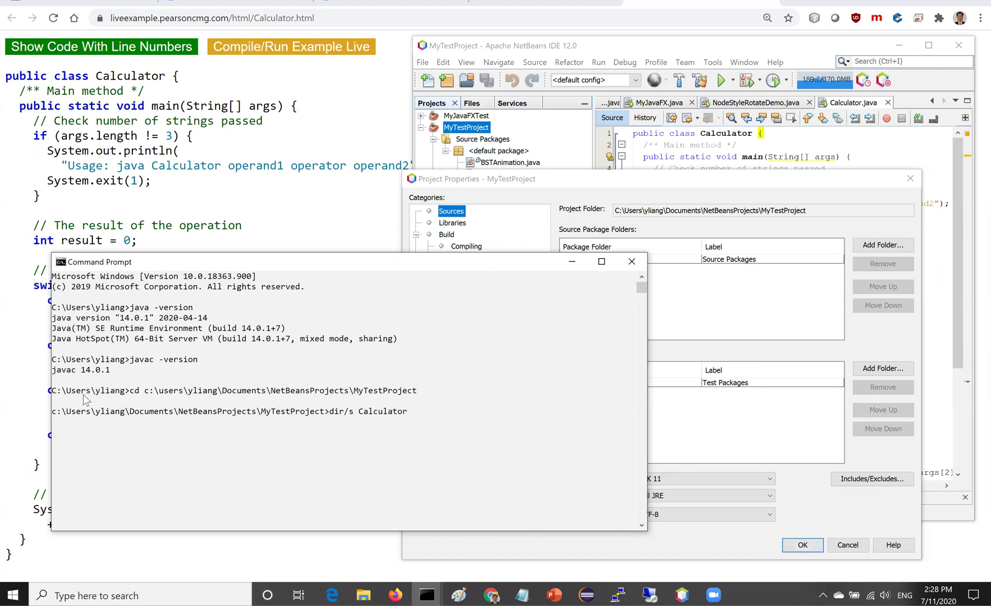
{"action": "type", "text": ".class"}
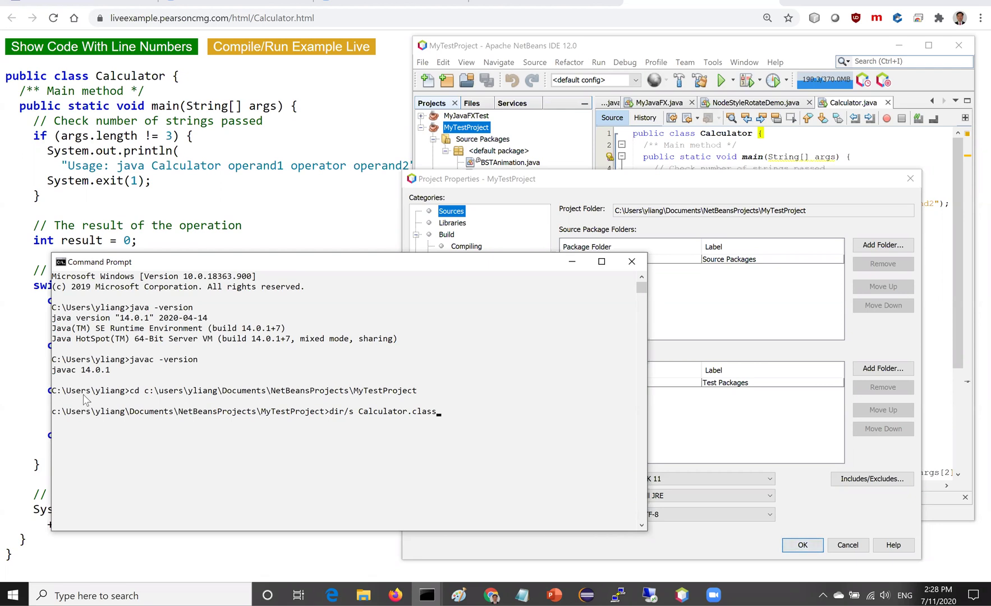
{"action": "key", "text": "Return"}
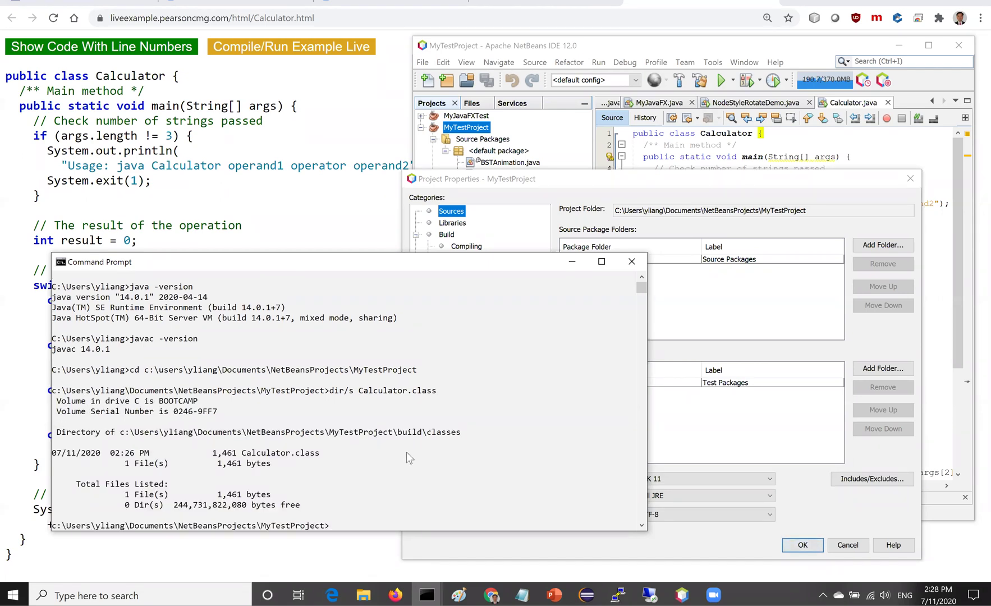
{"action": "type", "text": "cd buil"}
{"action": "type", "text": "d"}
From build\classes, run java Calculator without arguments, printing the usage message.
{"action": "key", "text": "Return"}
{"action": "type", "text": "cd classes"}
{"action": "key", "text": "Return"}
{"action": "type", "text": "java "}
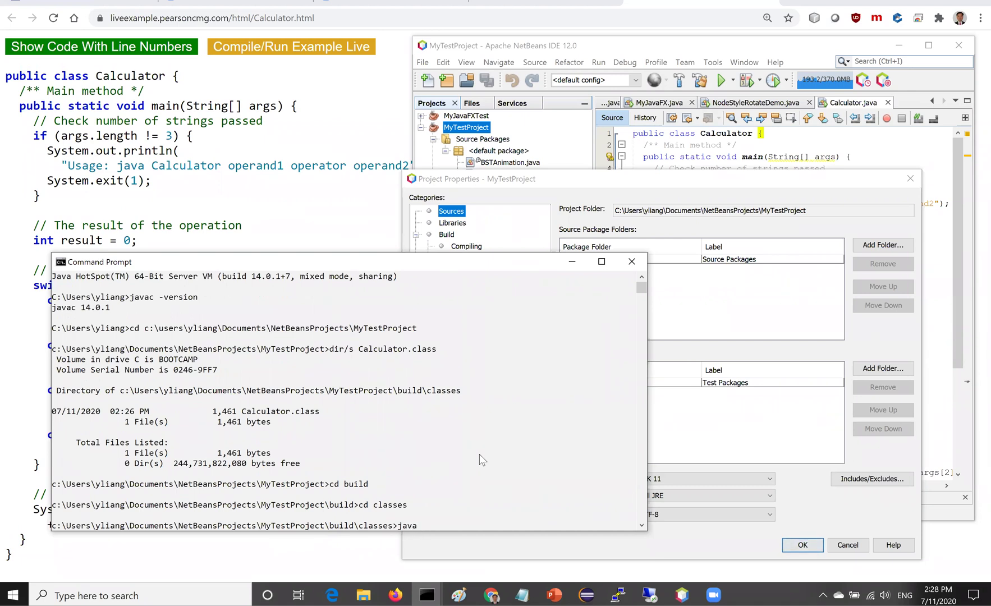
{"action": "type", "text": "C"}
{"action": "type", "text": "a"}
{"action": "type", "text": "lculator"}
{"action": "key", "text": "Return"}
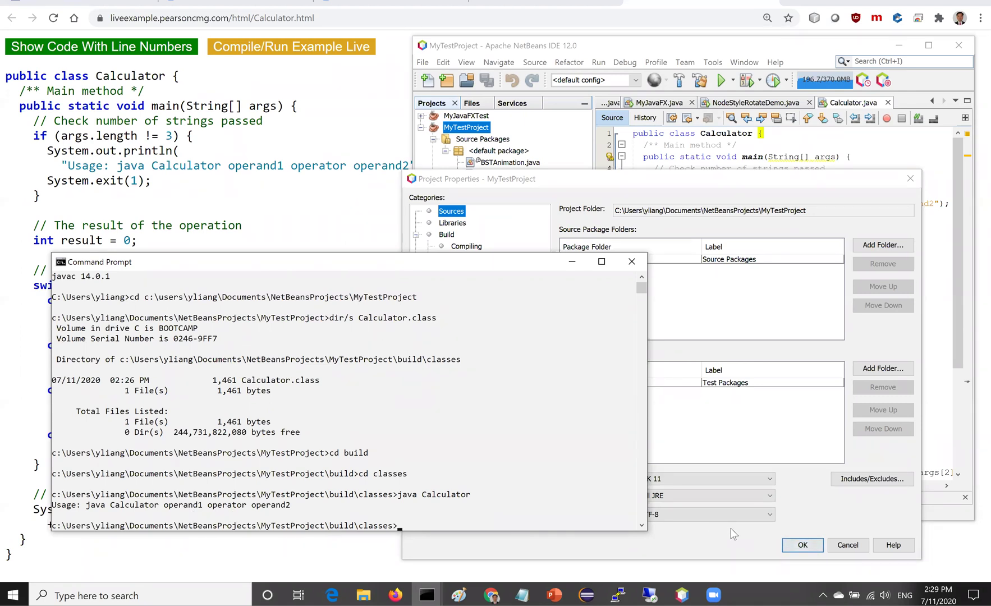
Run java Calculator with 2 + 7, then 2 / 7, getting 9 and 0.
{"action": "key", "text": "Up"}
{"action": "type", "text": "7"}
{"action": "key", "text": "Return"}
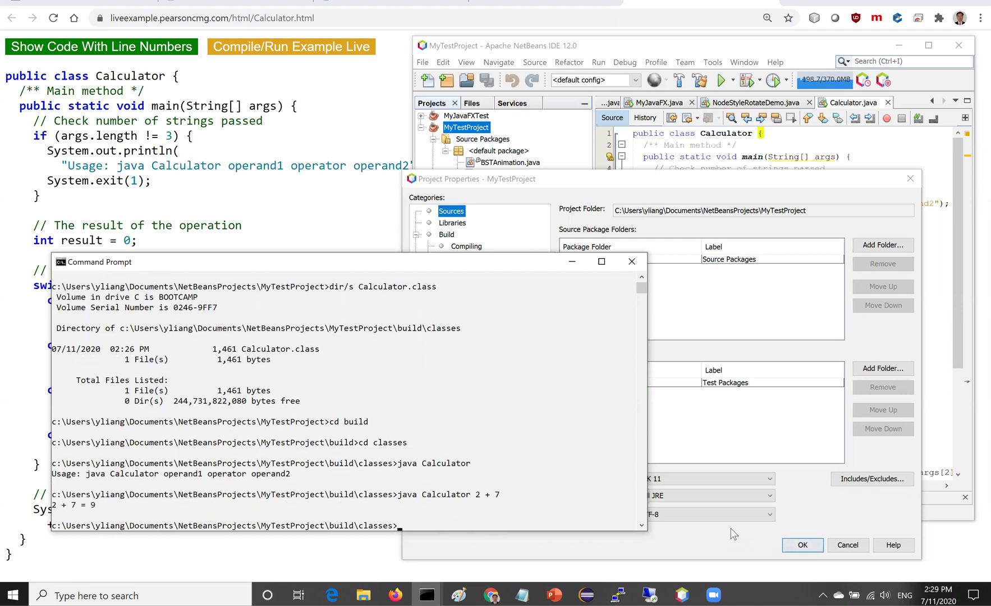
{"action": "key", "text": "Up"}
{"action": "key", "text": "Left"}
{"action": "key", "text": "Left"}
{"action": "type", "text": "/"}
{"action": "key", "text": "Return"}
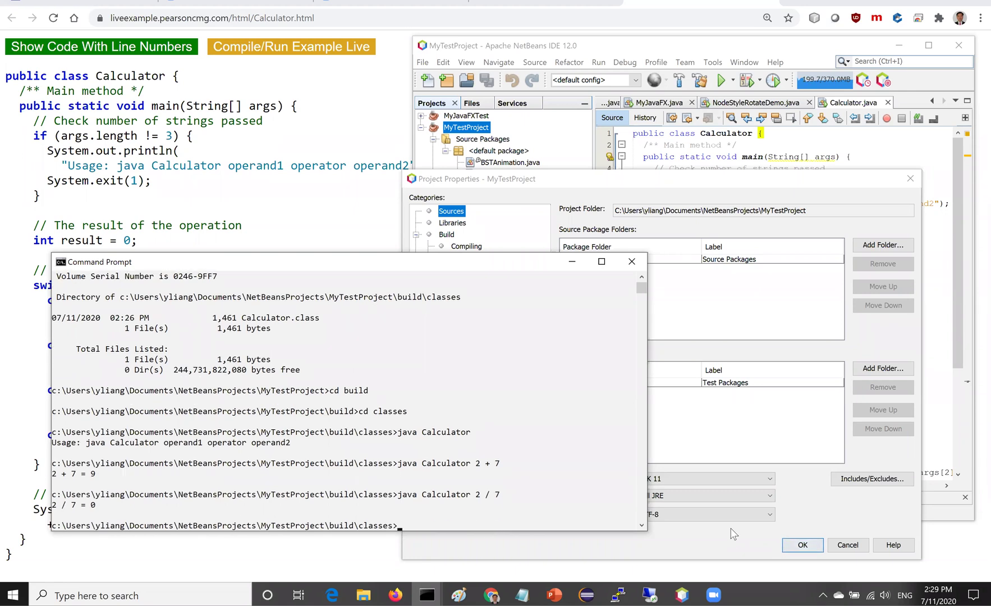